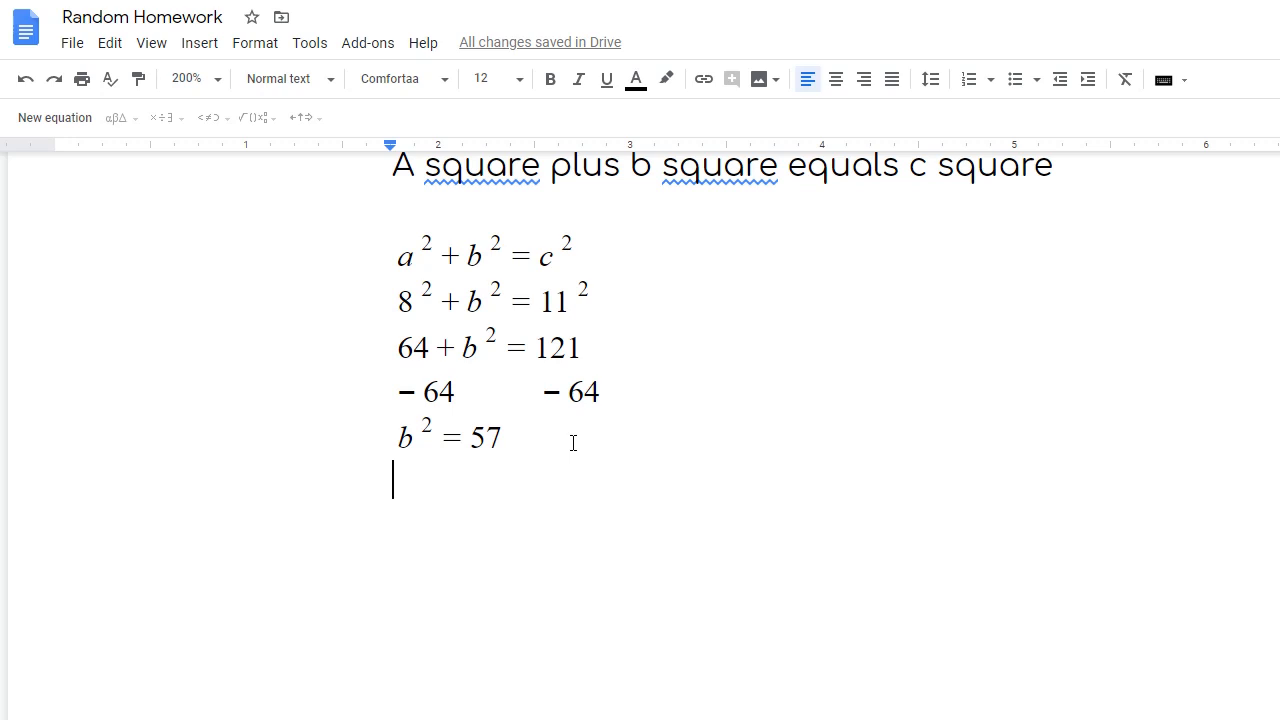
Step: Start a new equation below b² = 57 and enter the square root of b squared
click(55, 118)
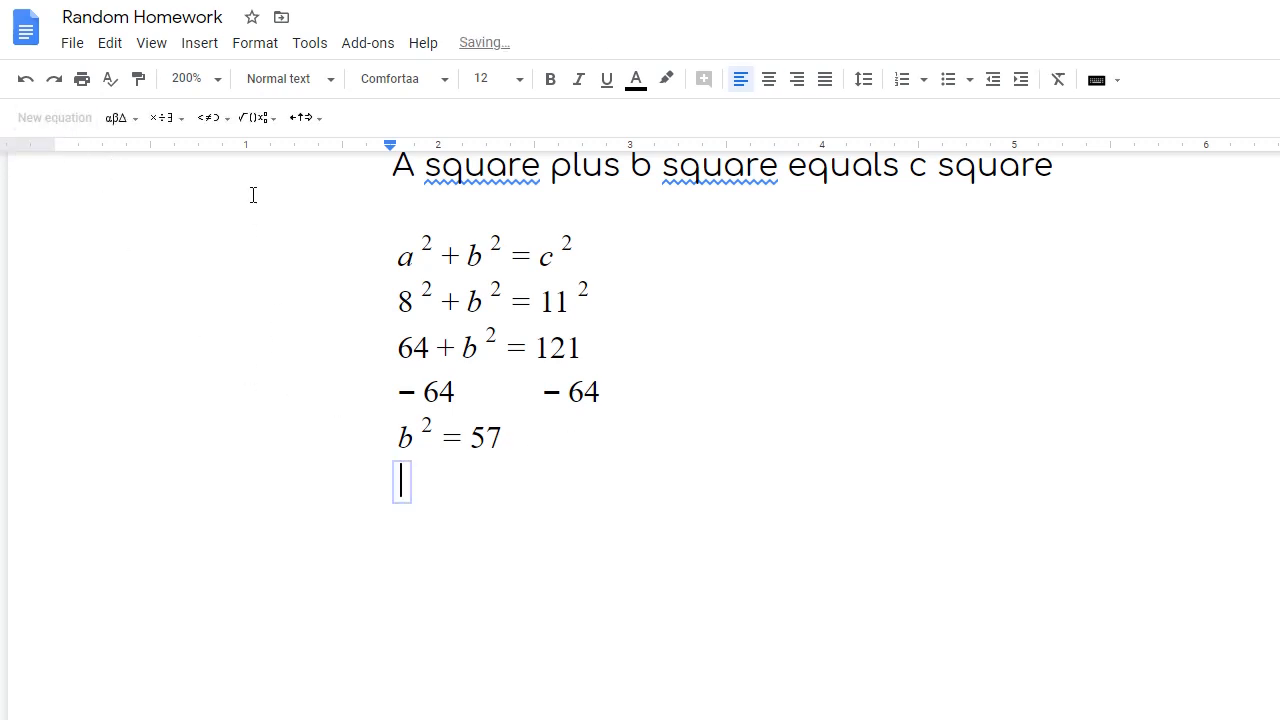
click(251, 122)
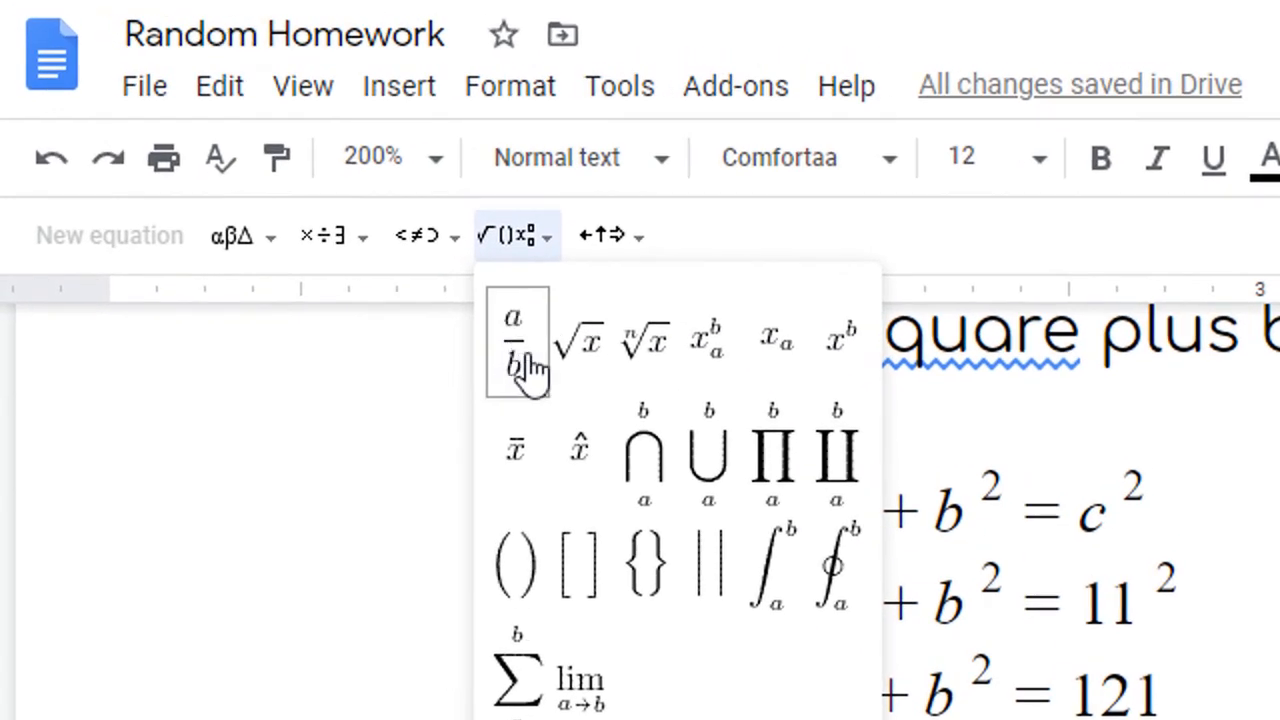
click(583, 366)
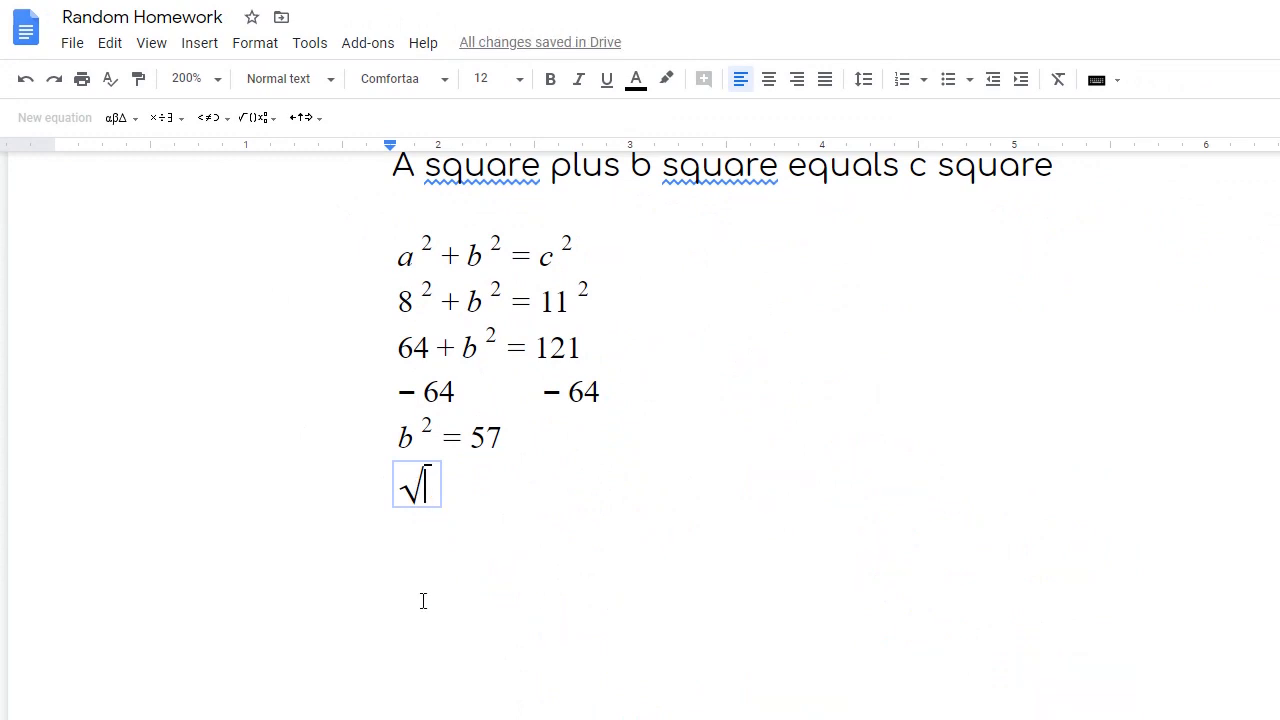
text(b)
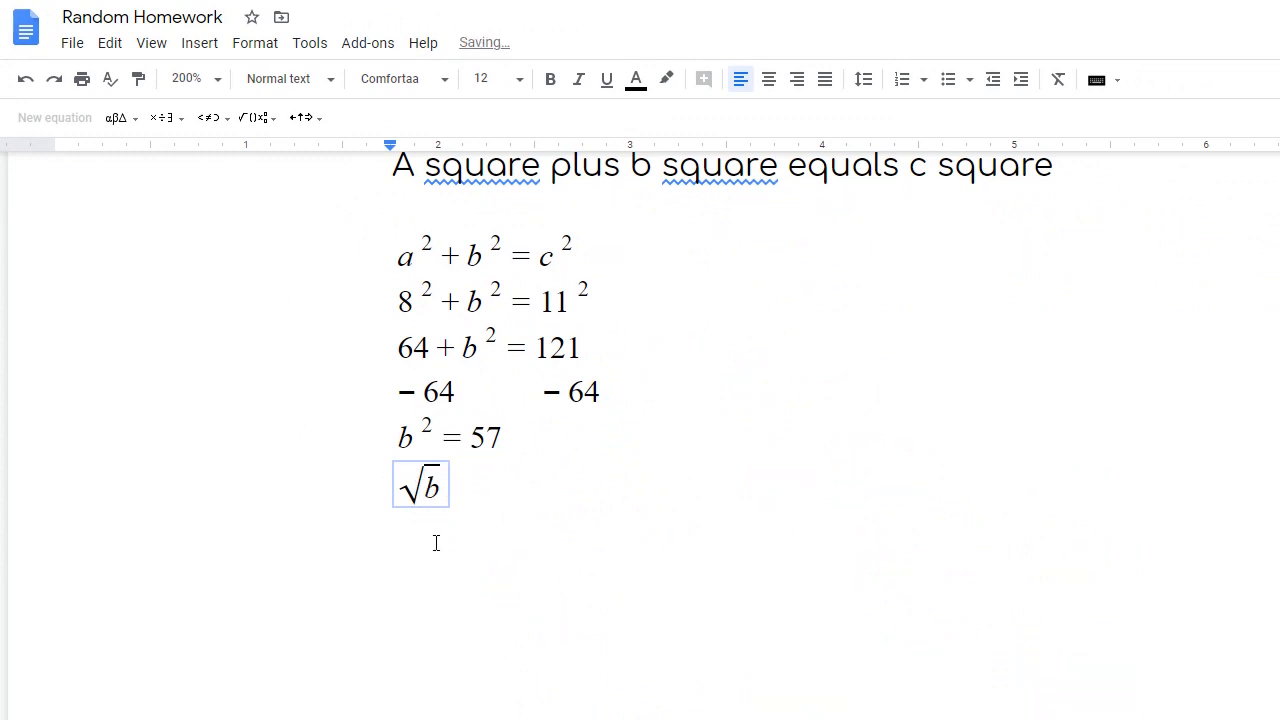
click(264, 122)
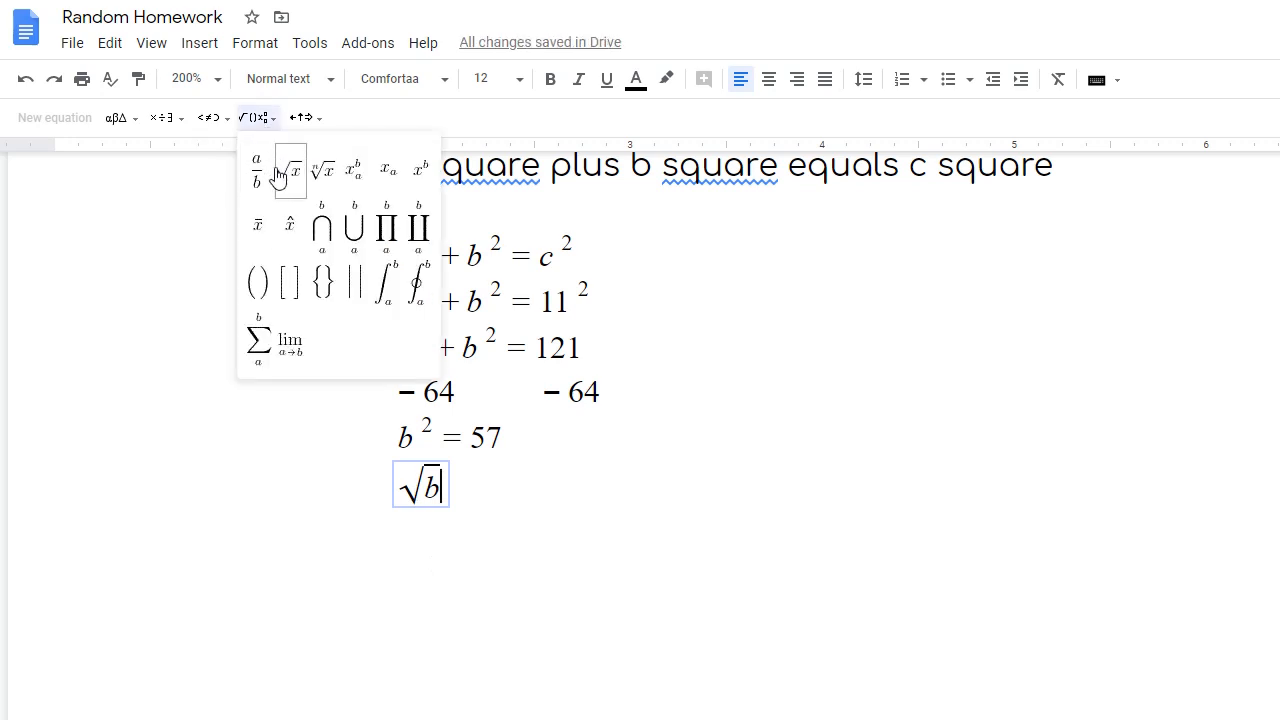
click(412, 180)
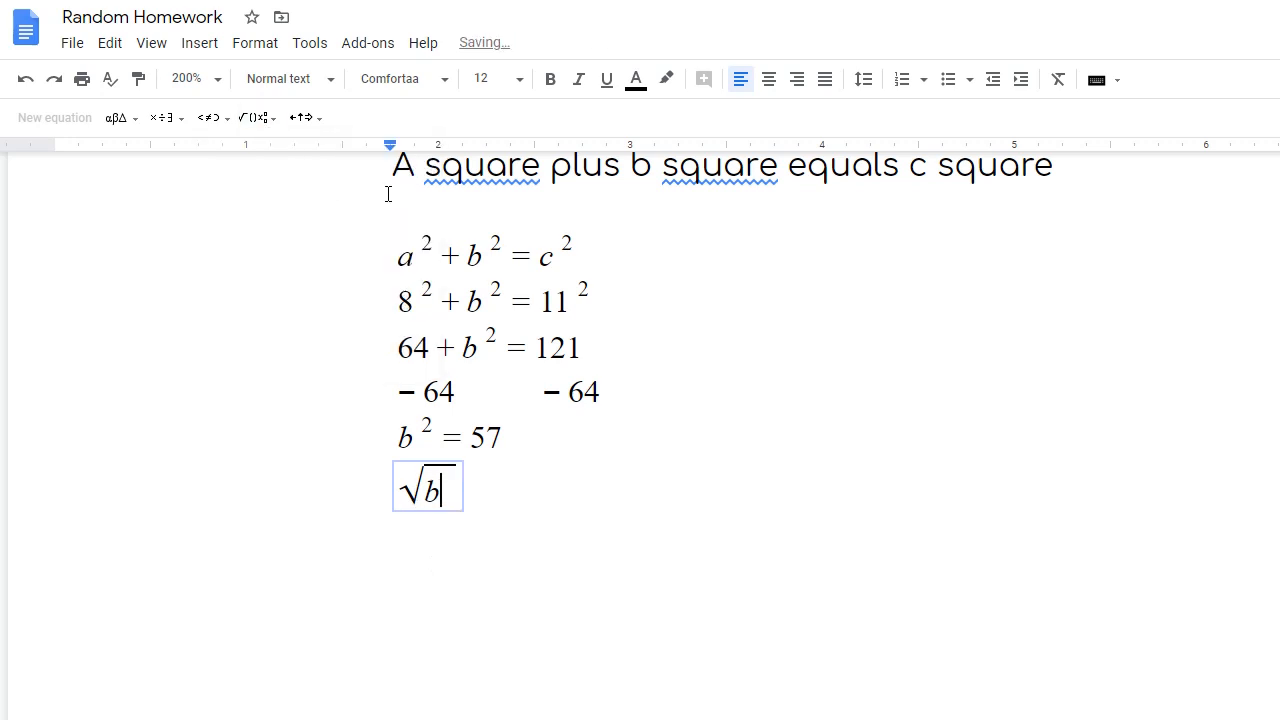
text(2)
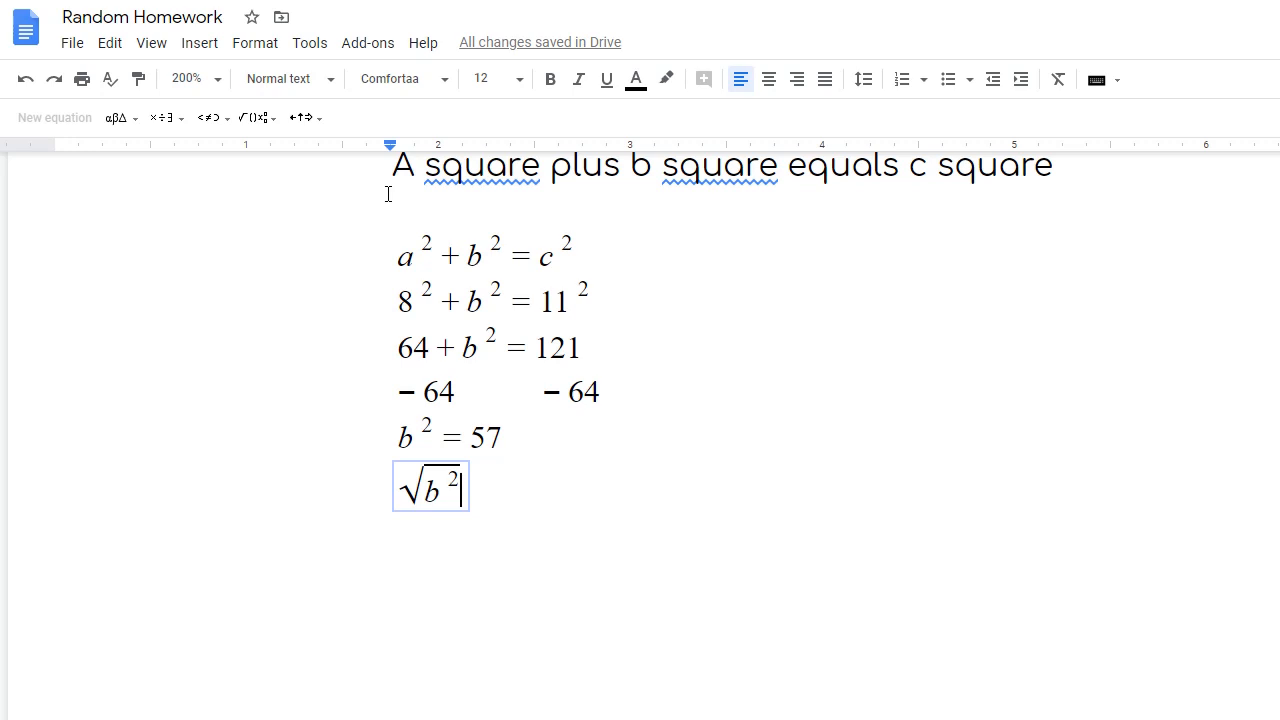
Step: Complete the square-root line with an equals sign and the square root of 57 outside the first radical
text(=)
key(BackSpace)
key(Left)
key(Right)
text(=)
click(246, 120)
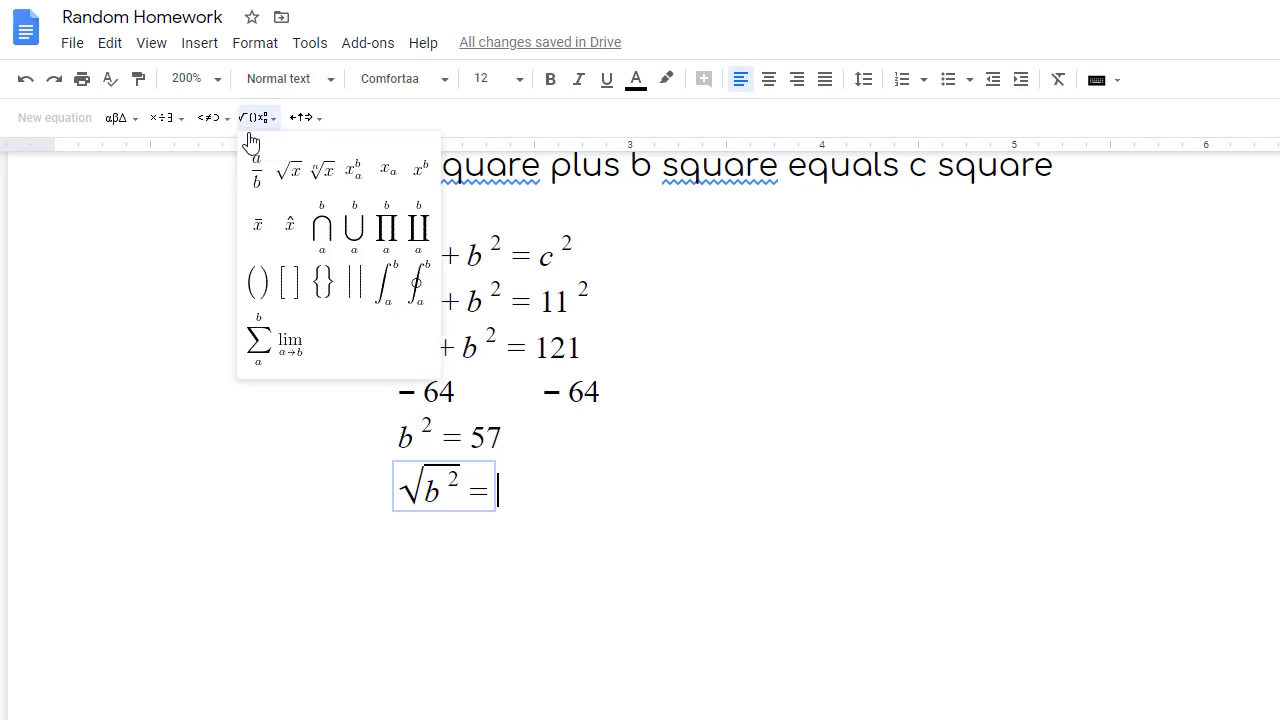
click(290, 177)
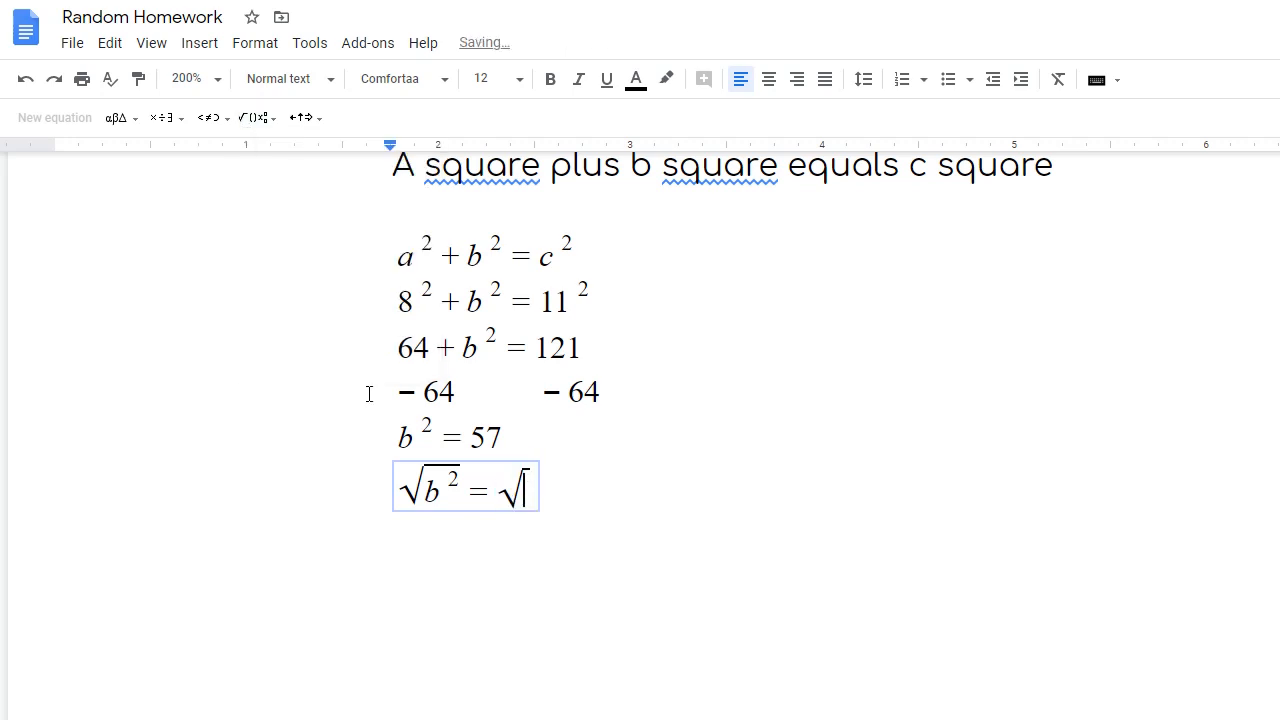
text(57)
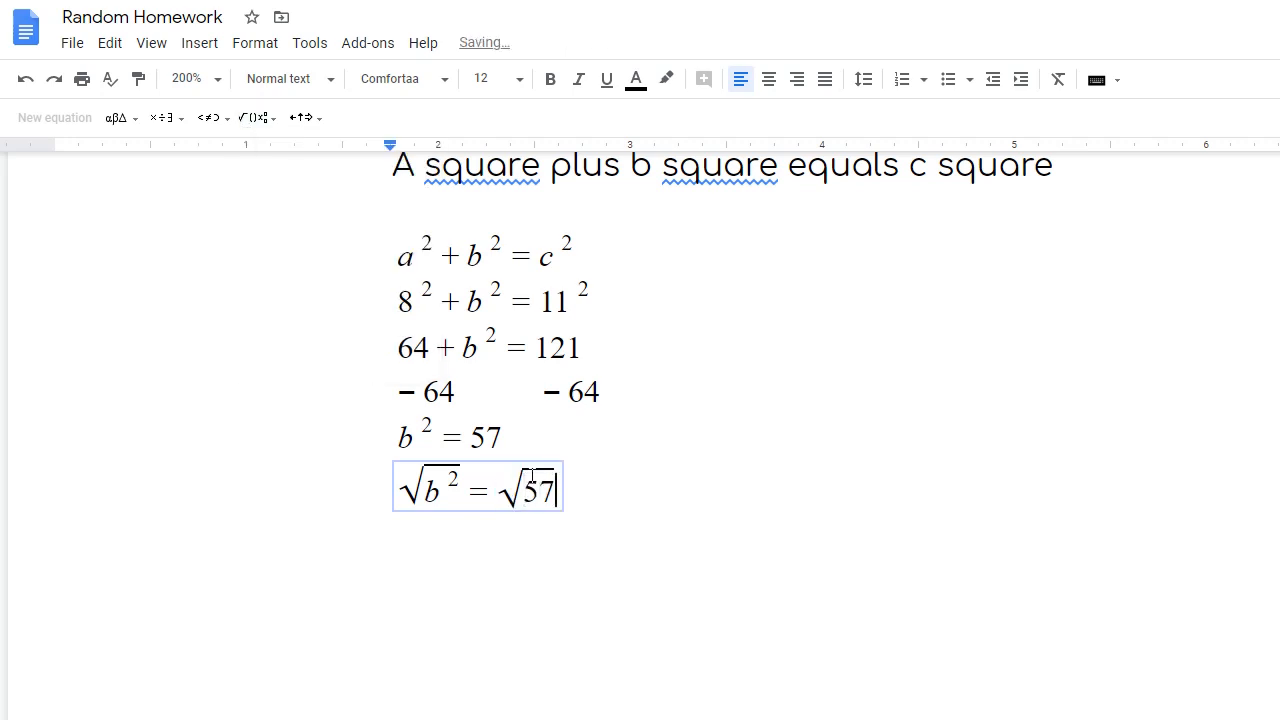
double_click(660, 489)
click(643, 486)
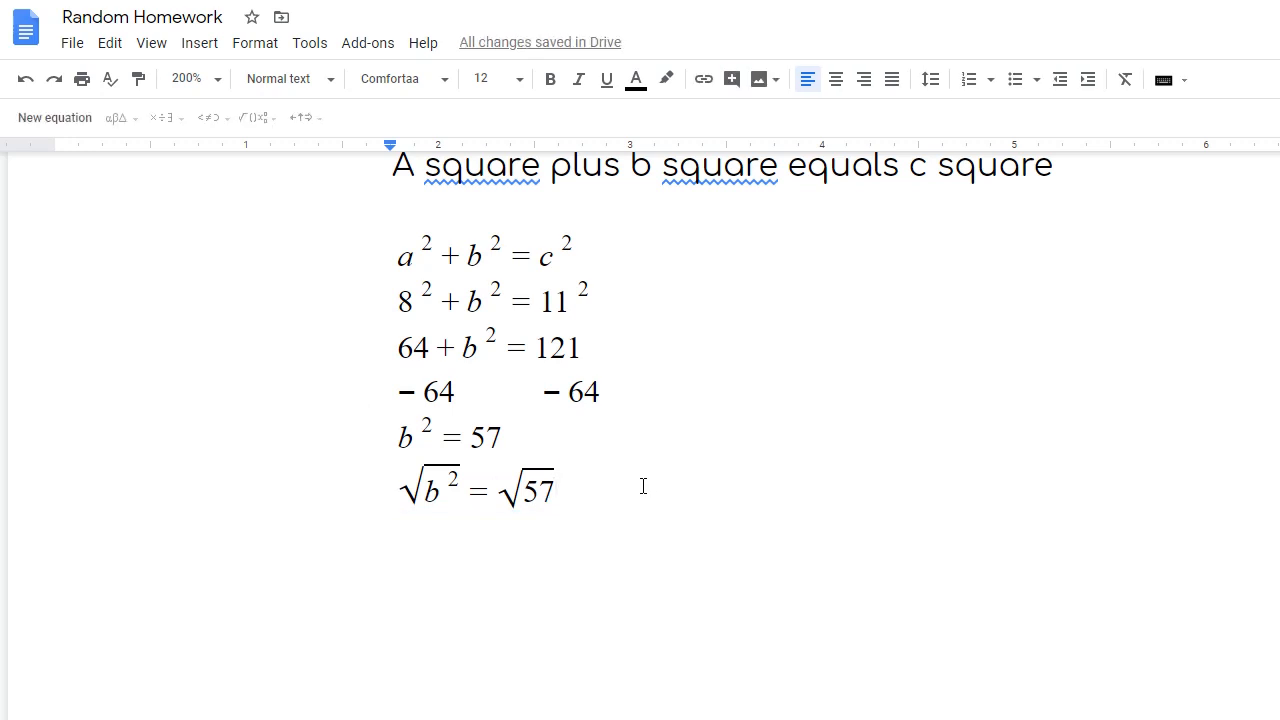
Step: Add a new equation on the next line reading b = √57
key(Return)
click(72, 121)
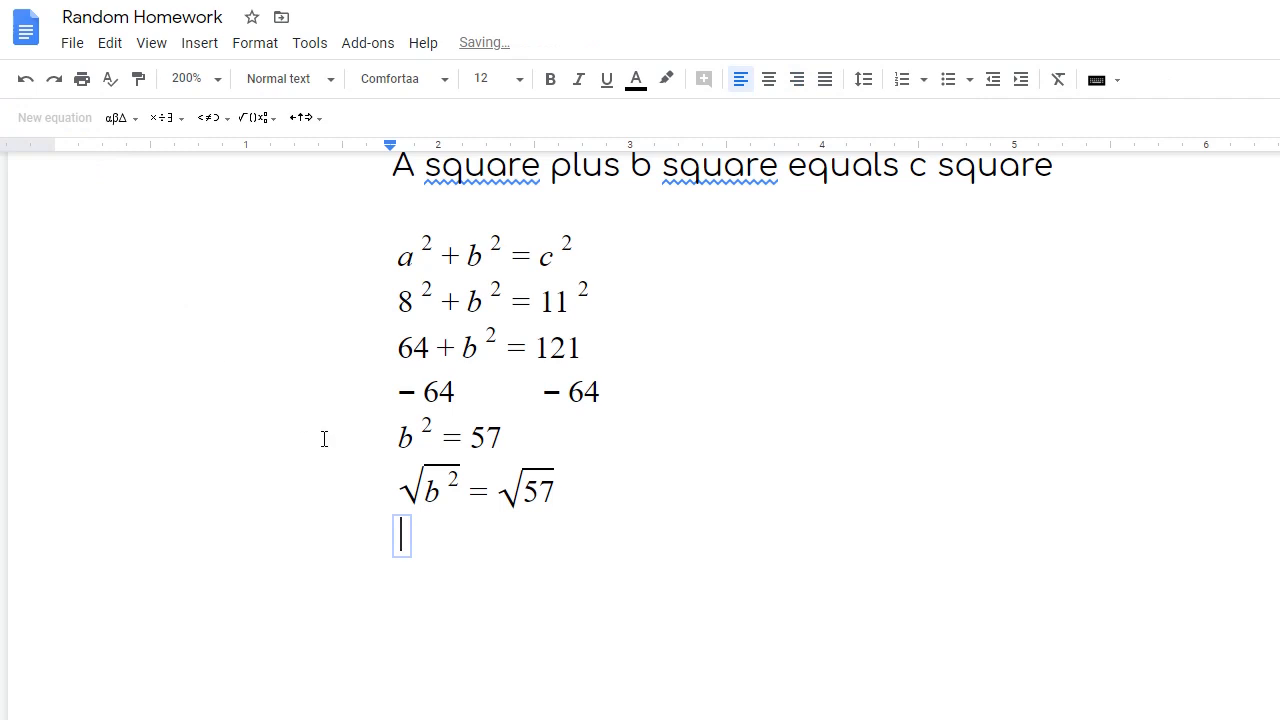
text(b =)
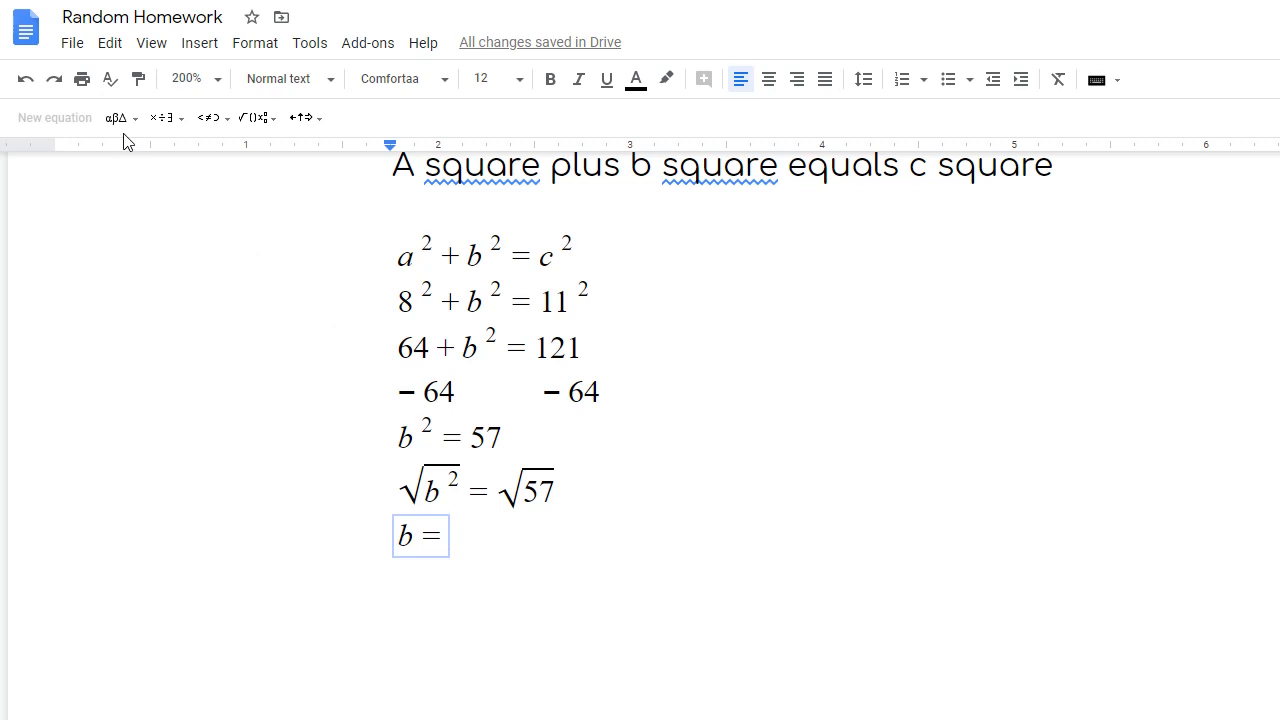
click(245, 120)
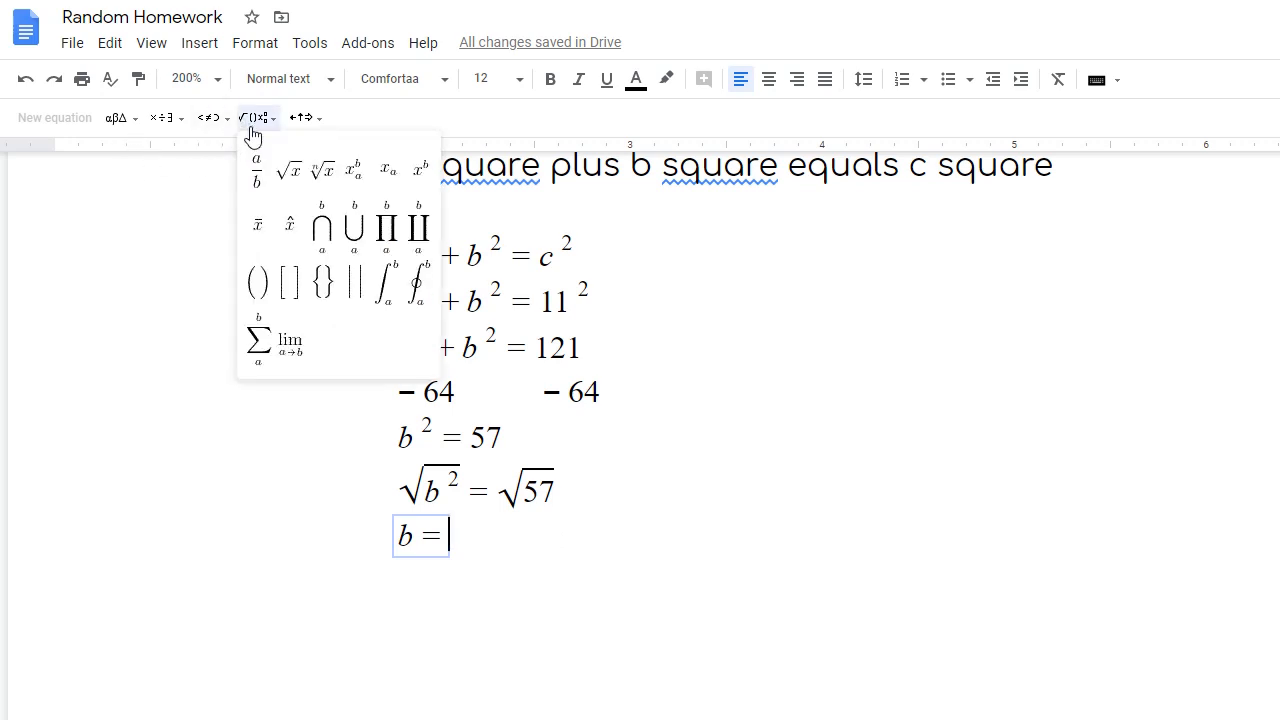
click(284, 176)
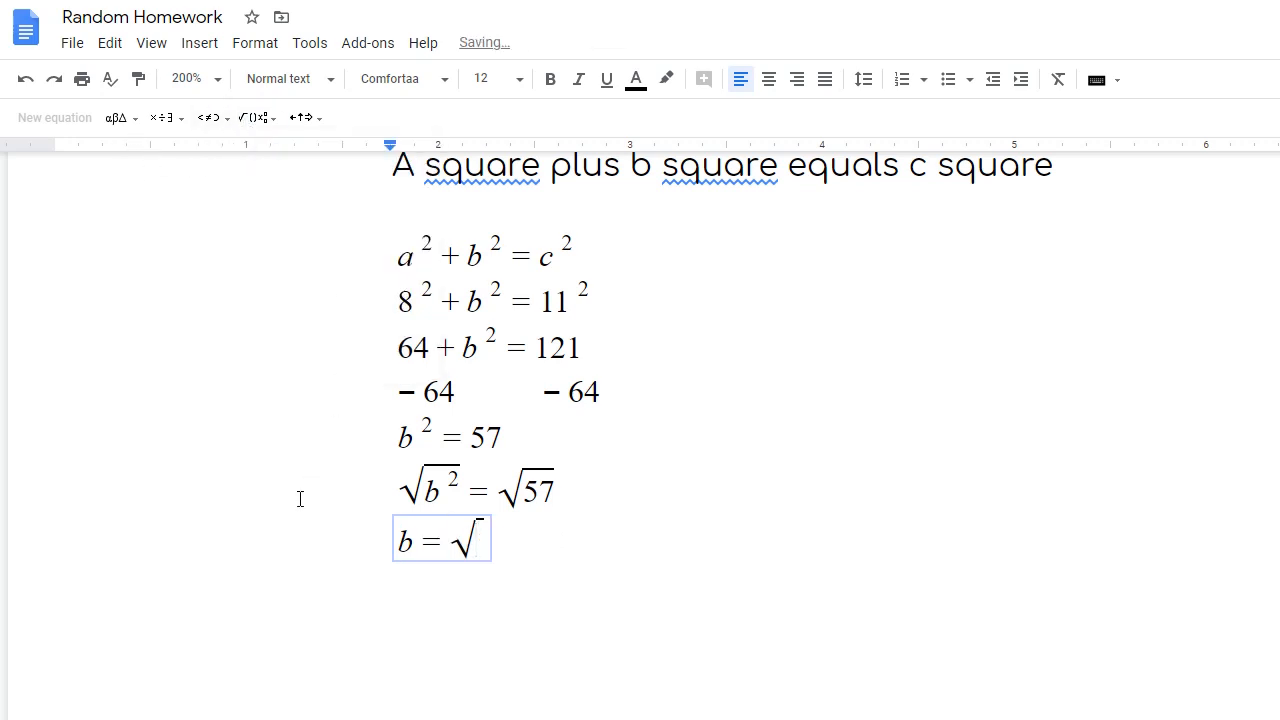
text(57)
key(Right)
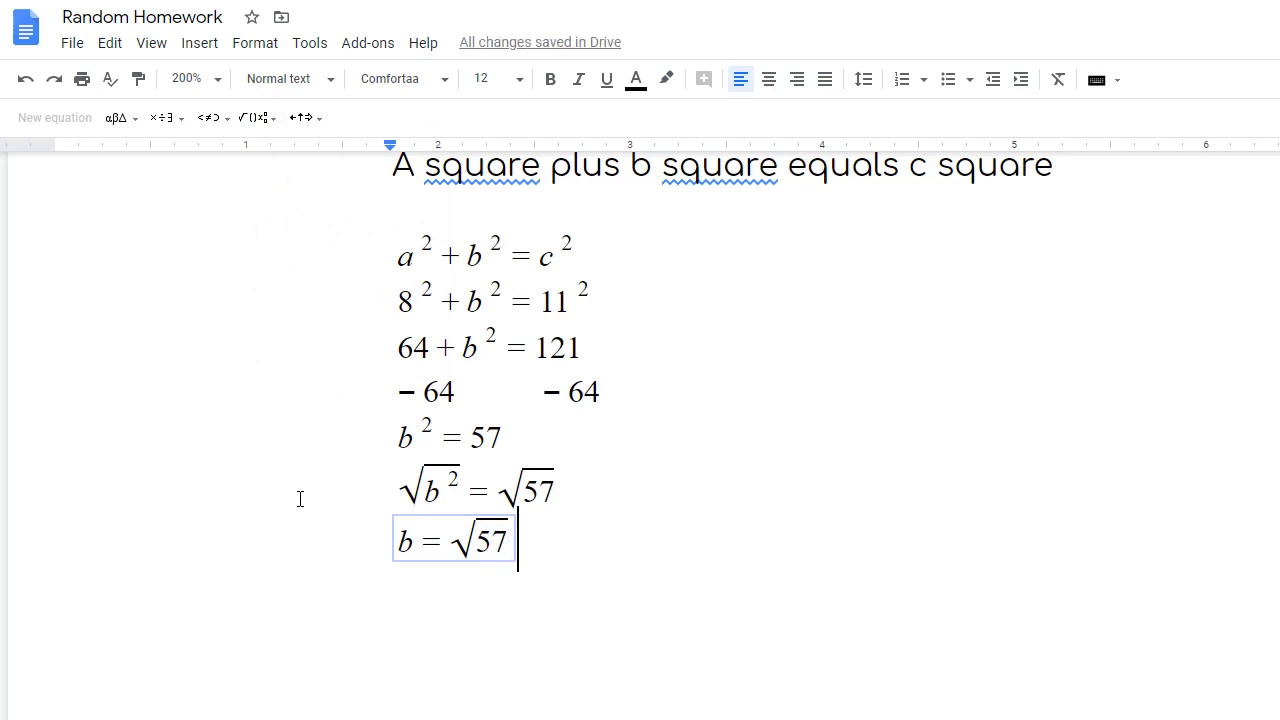
key(Right)
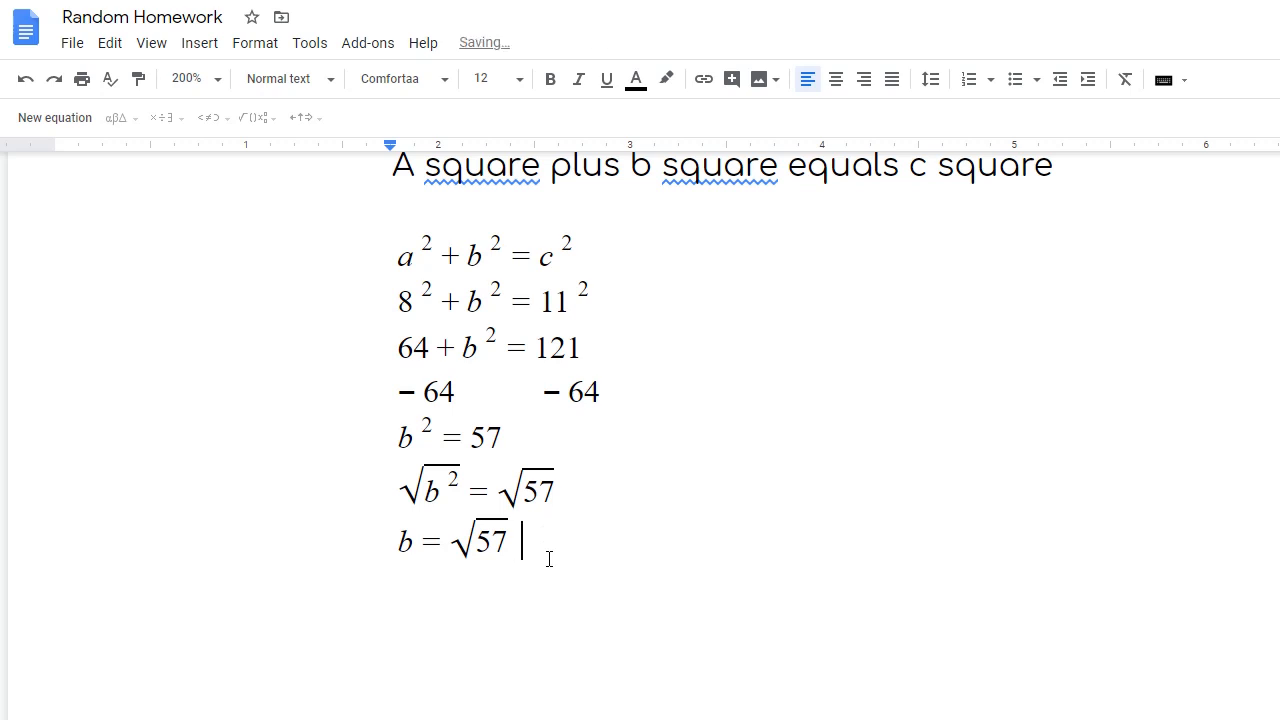
Step: Add the word "or" after b = √57, followed by a new equation reading b ≈ 7.5
text(or)
click(78, 120)
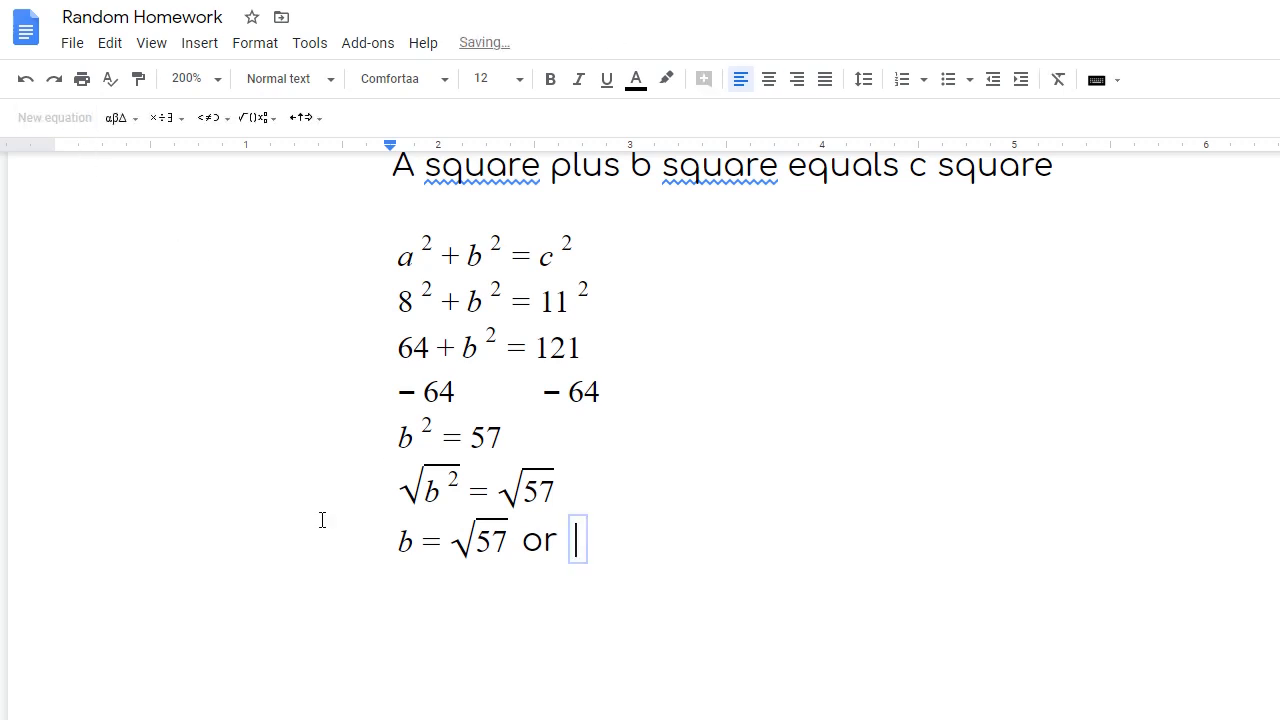
text(b)
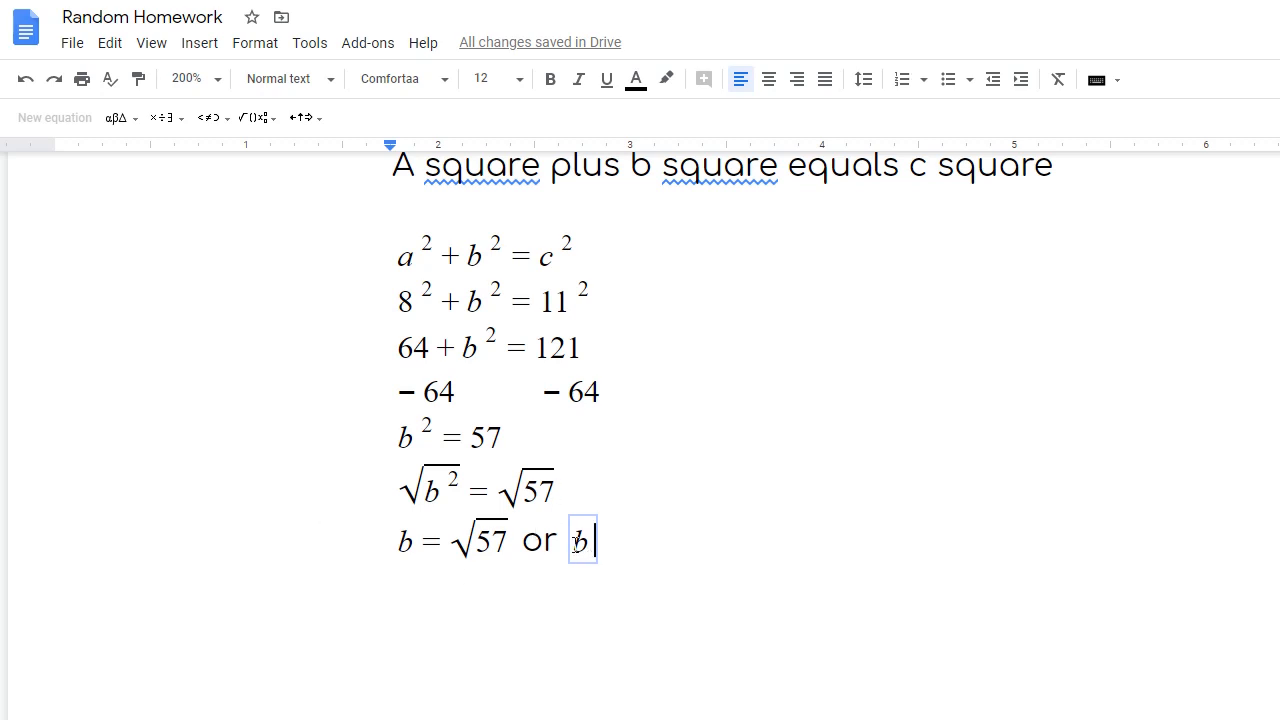
click(211, 121)
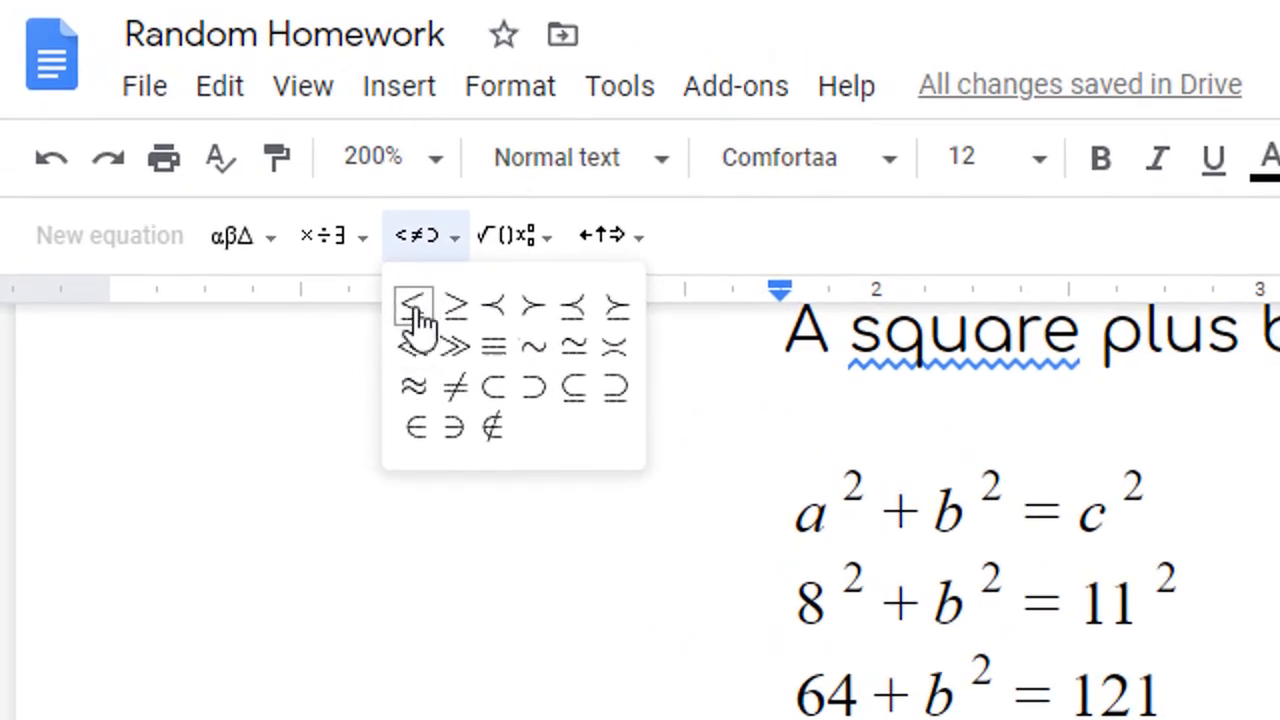
click(414, 392)
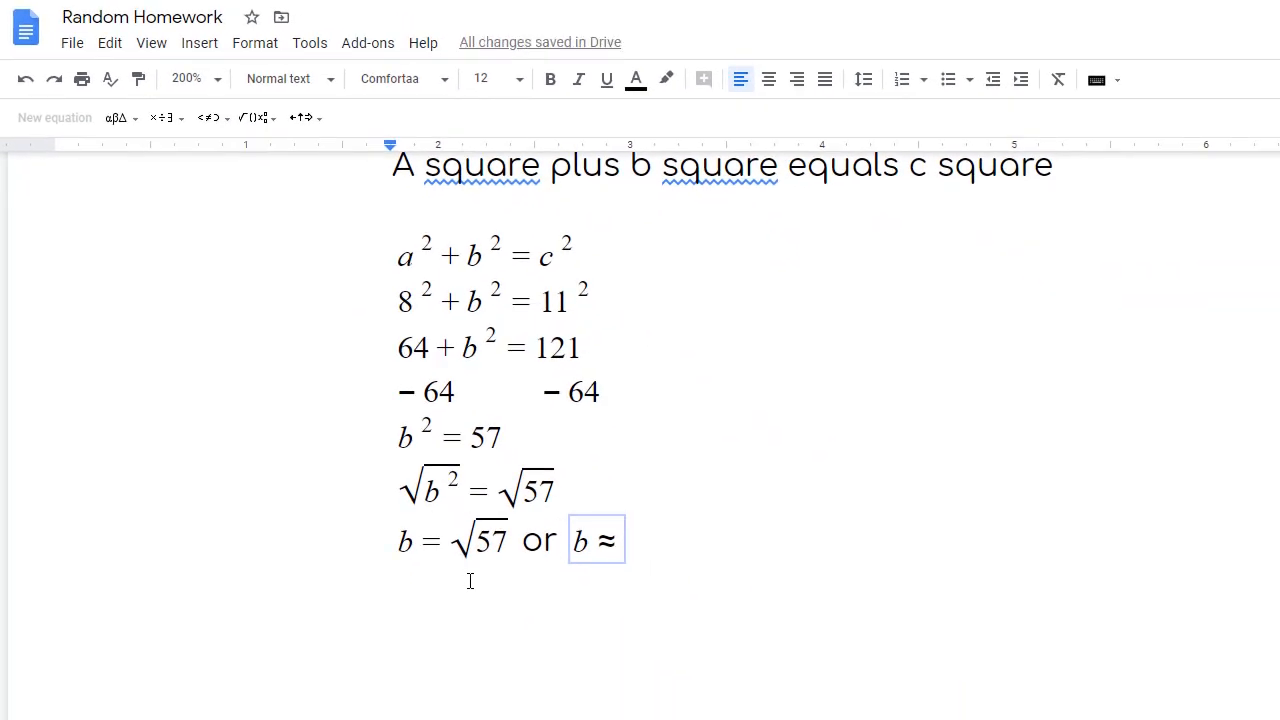
text(7.5)
click(177, 127)
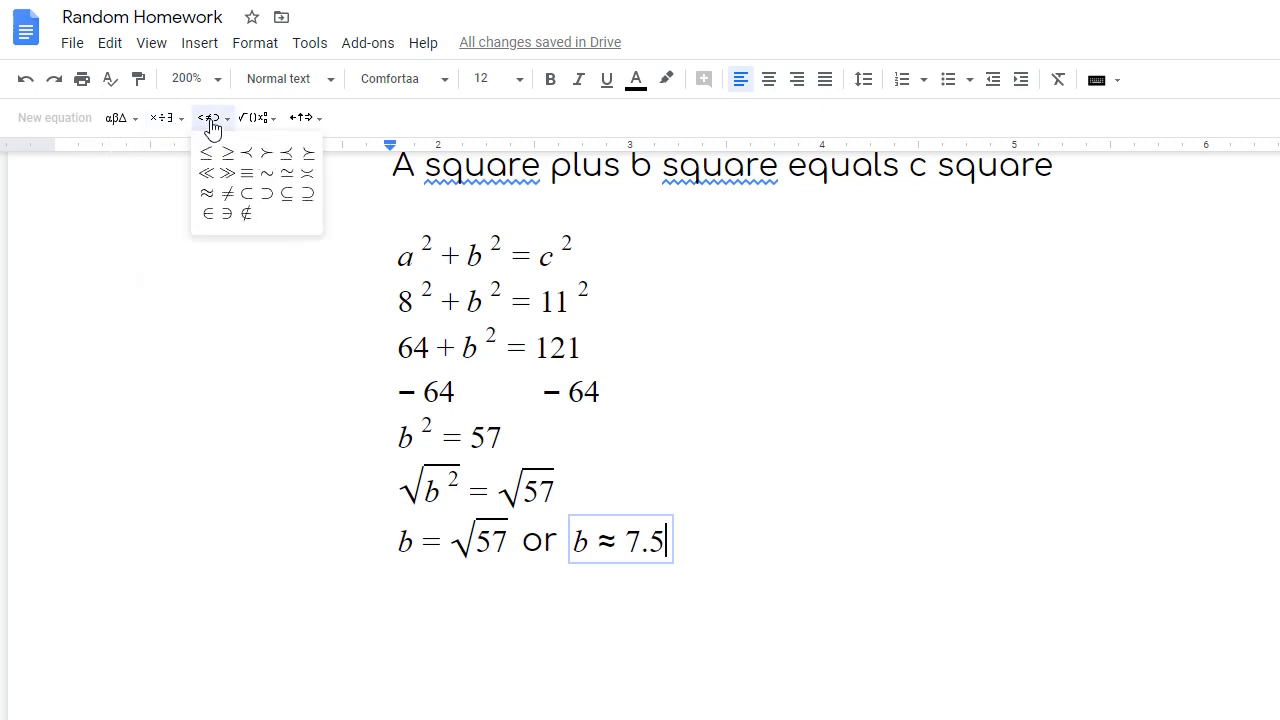
mouse_move(254, 127)
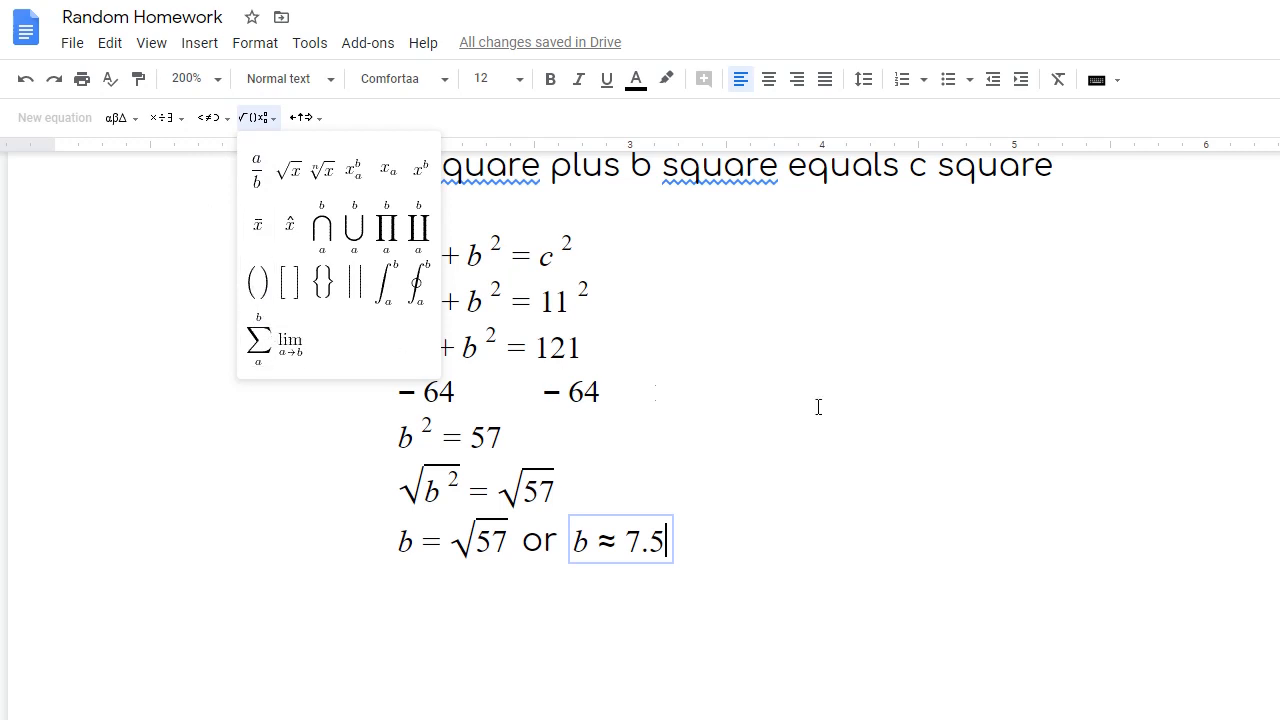
click(807, 461)
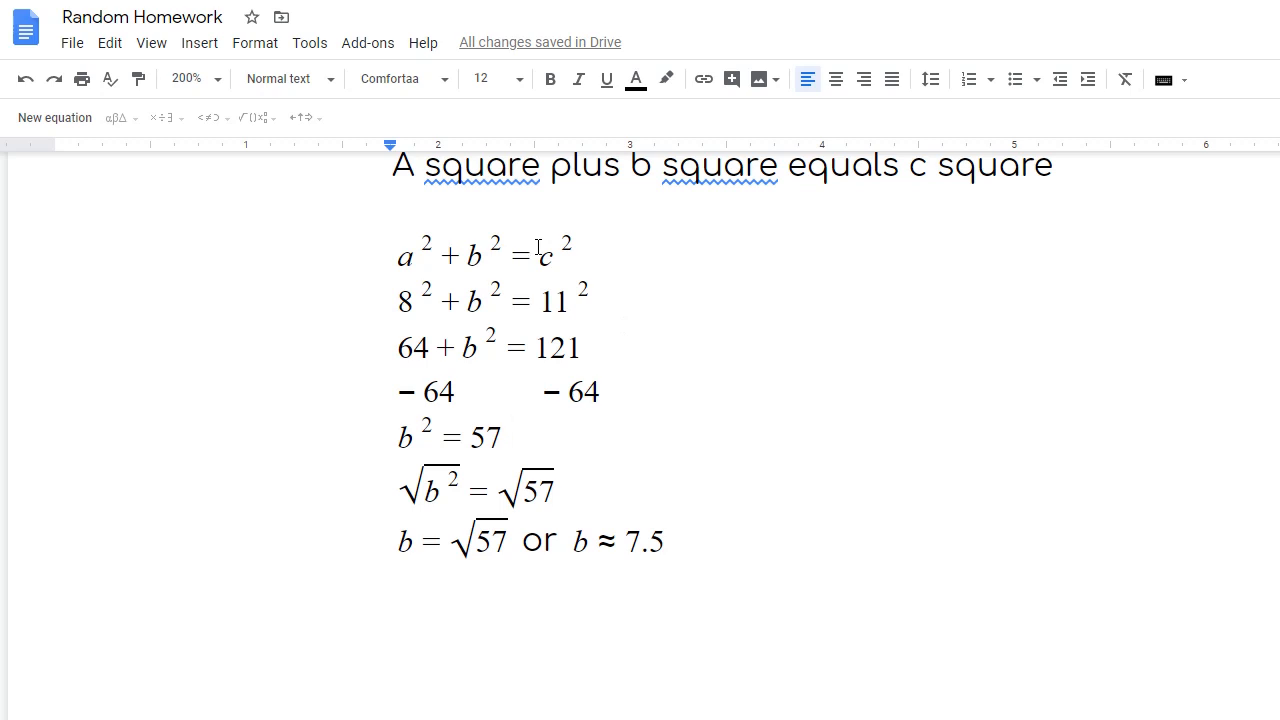
Step: Add spaces around the equals signs in the last three lines to align them with the equations above
click(443, 444)
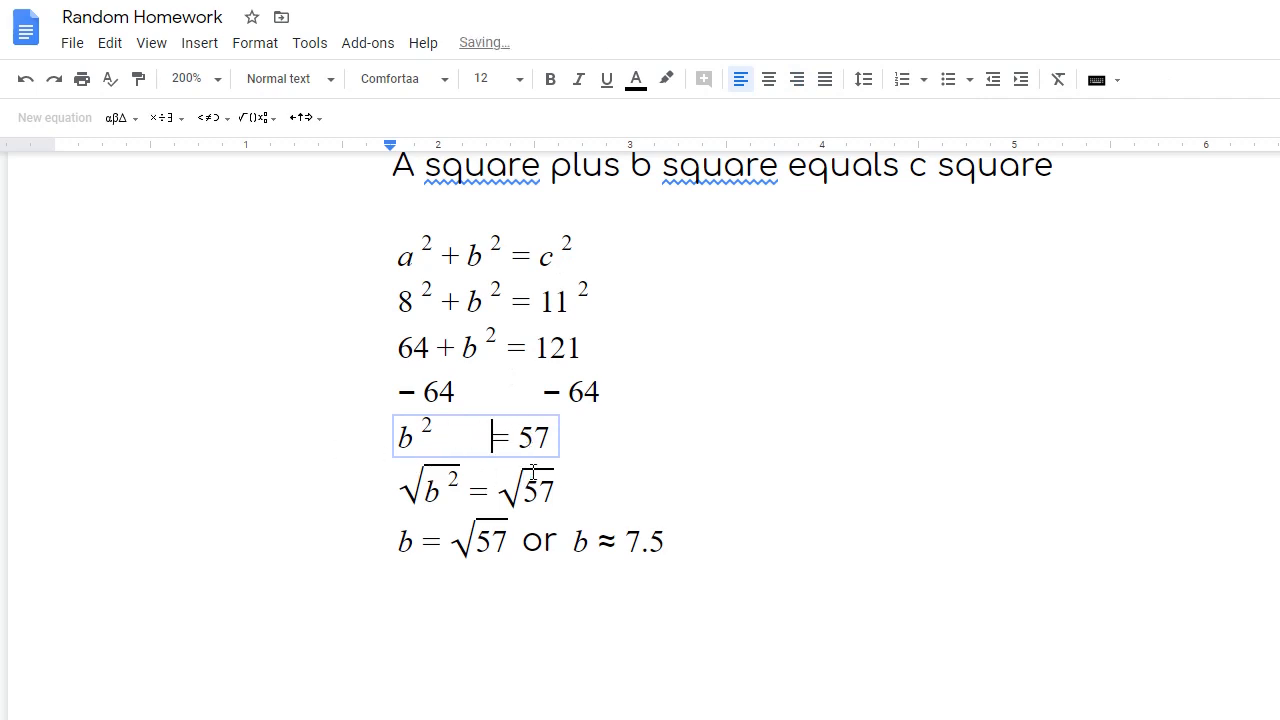
click(522, 436)
click(459, 493)
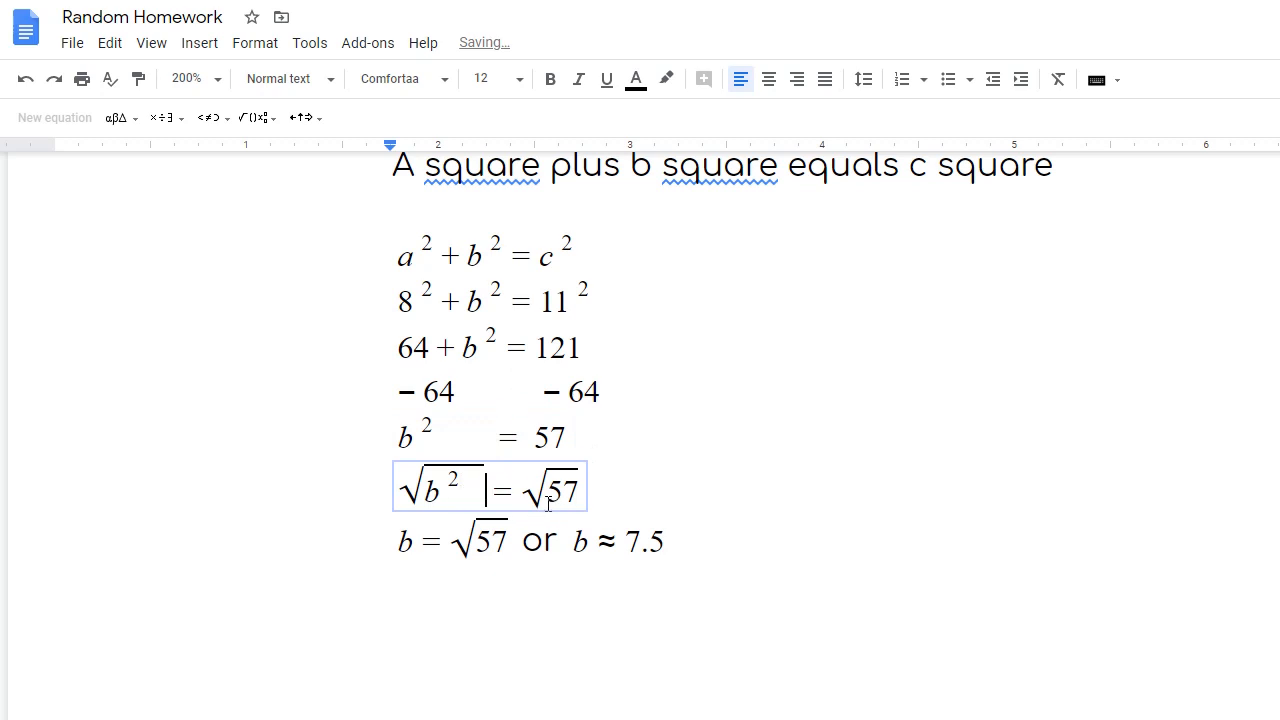
click(420, 540)
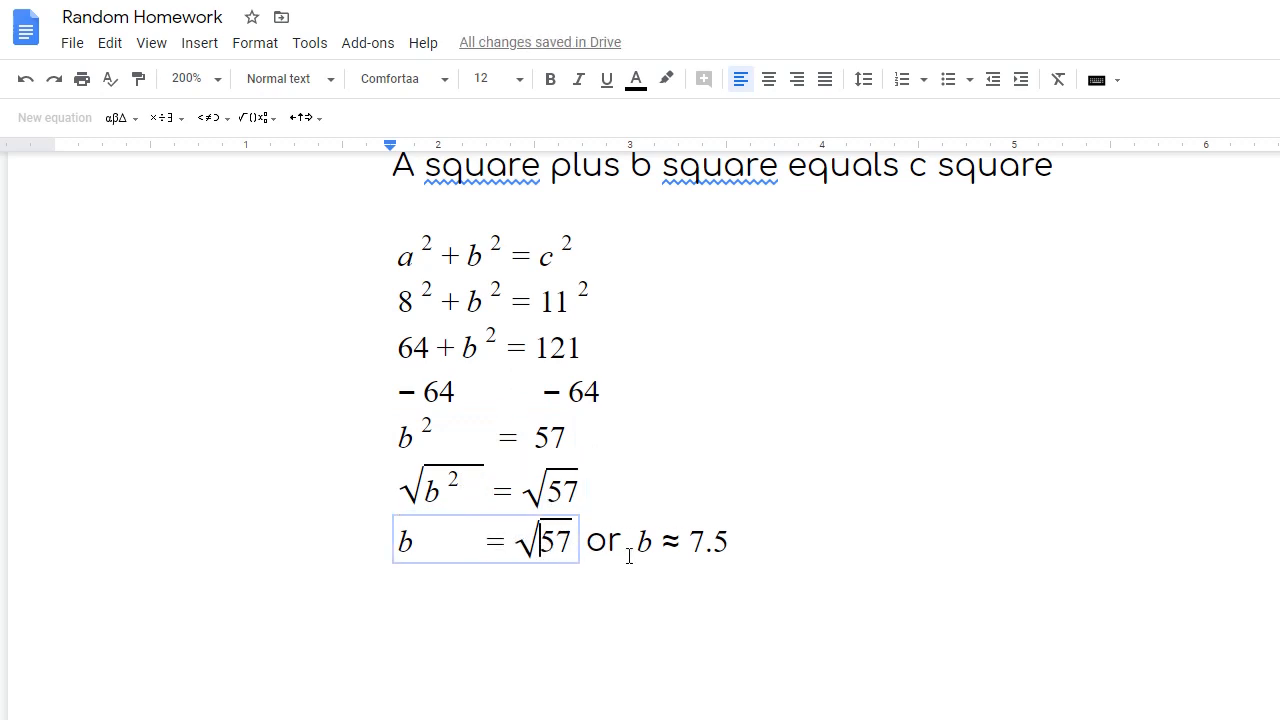
click(733, 431)
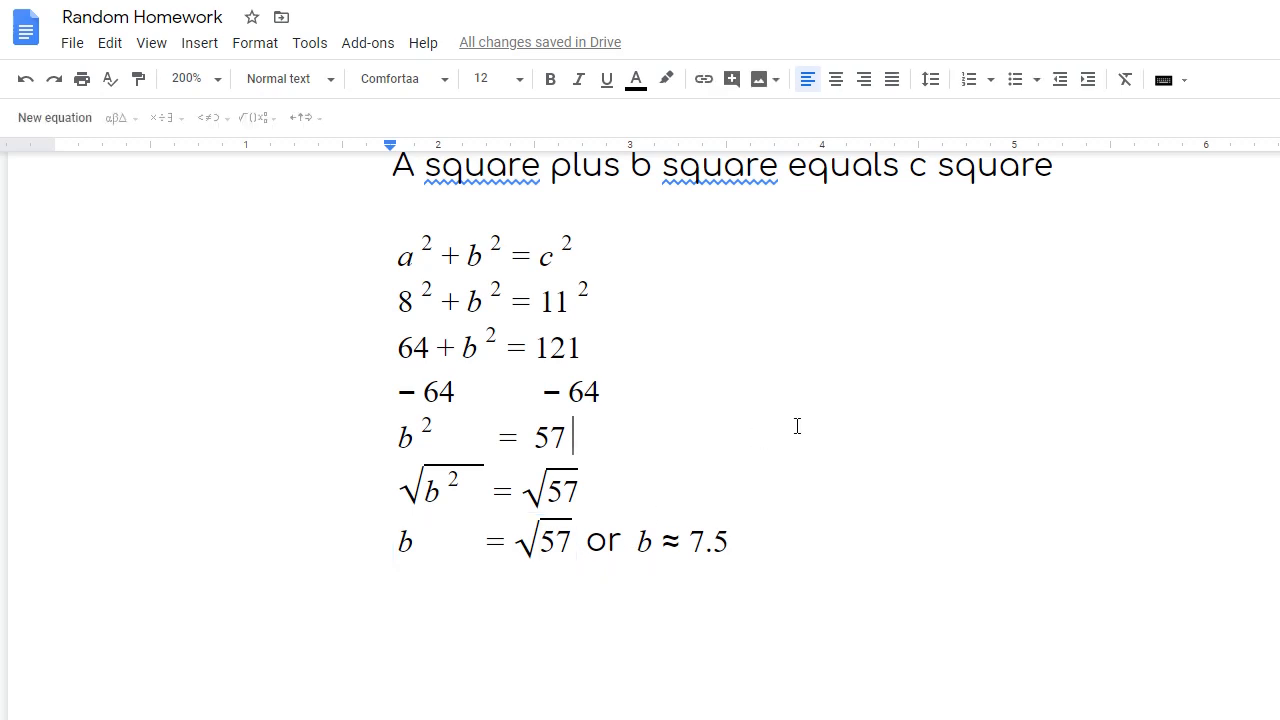